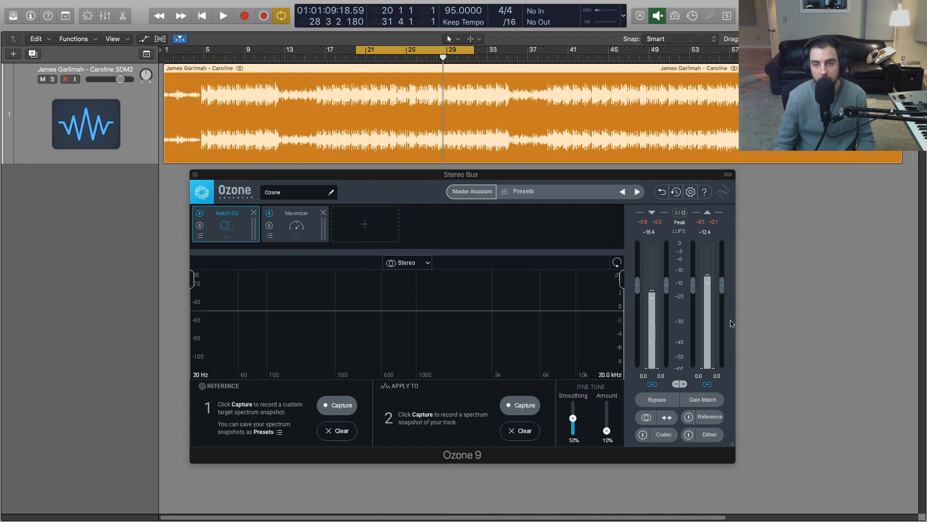
Review the loaded reference track and its highlighted section, and return to the Match EQ module
left_click(714, 418)
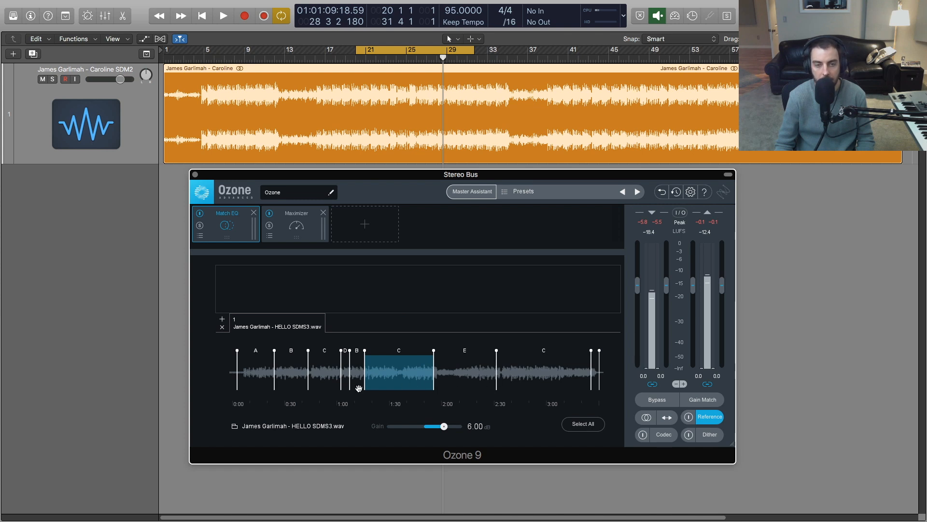
left_click(710, 417)
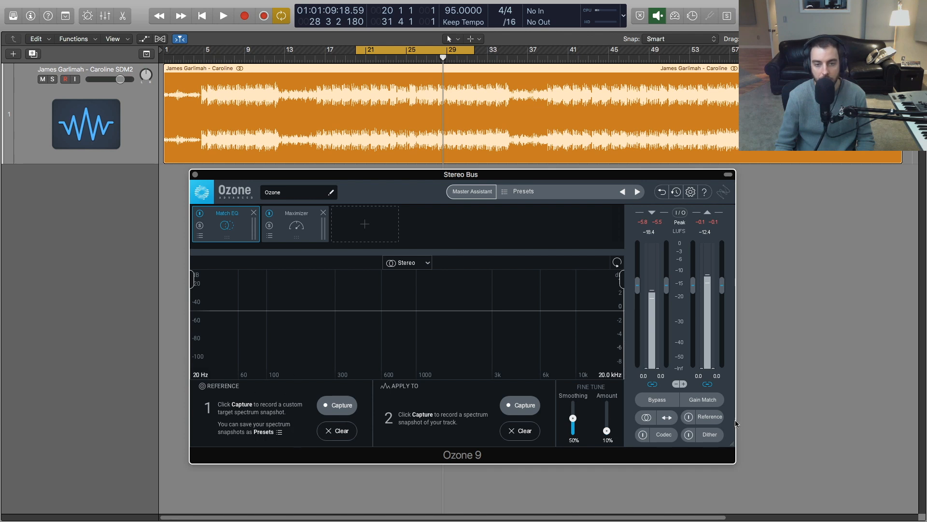
left_click(716, 419)
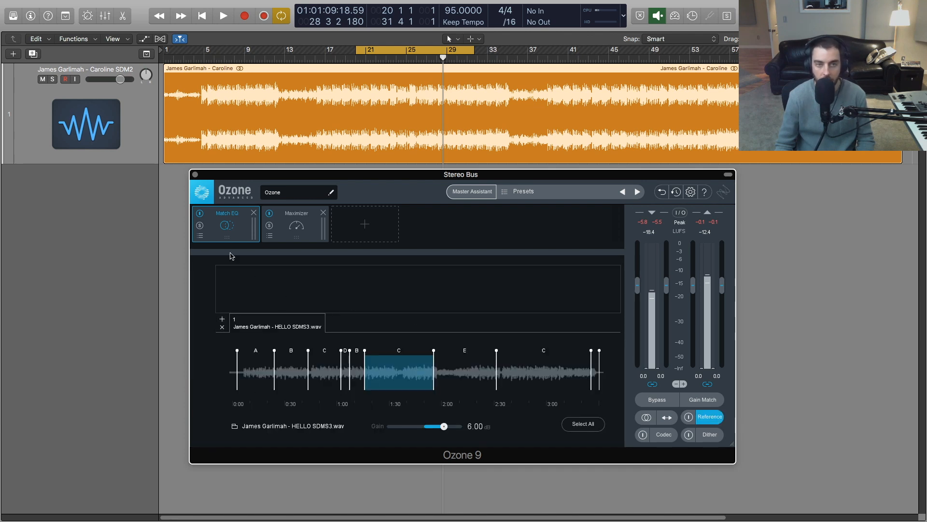
left_click(227, 228)
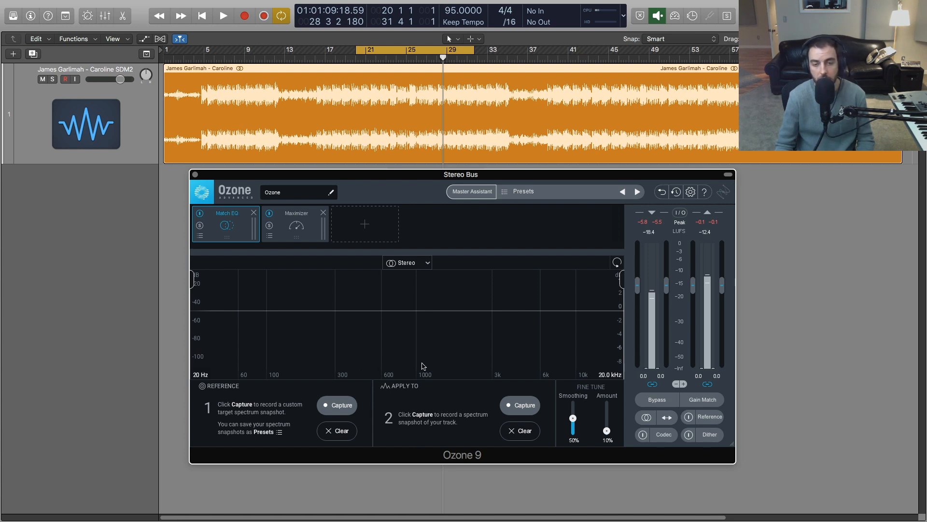
Capture the song's own spectrum as the Match EQ Apply To snapshot while the looped section plays
left_click(399, 114)
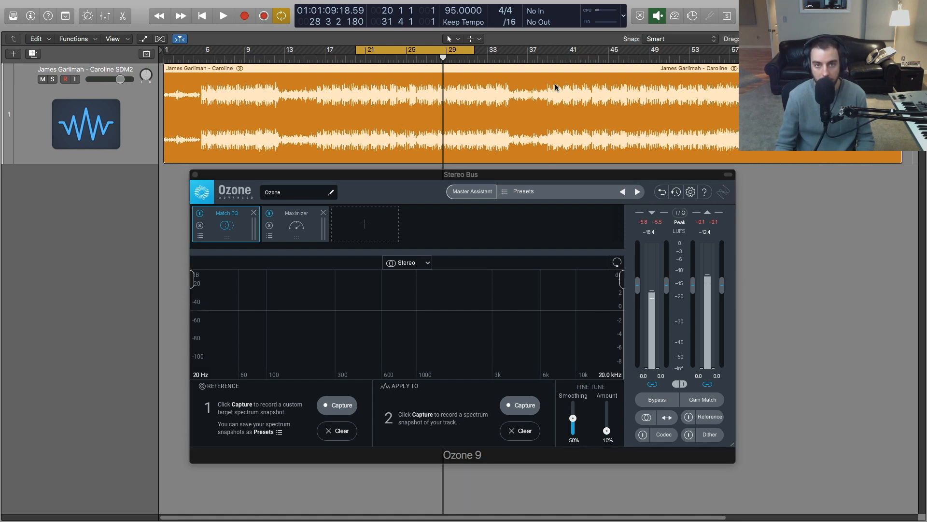
left_click(531, 407)
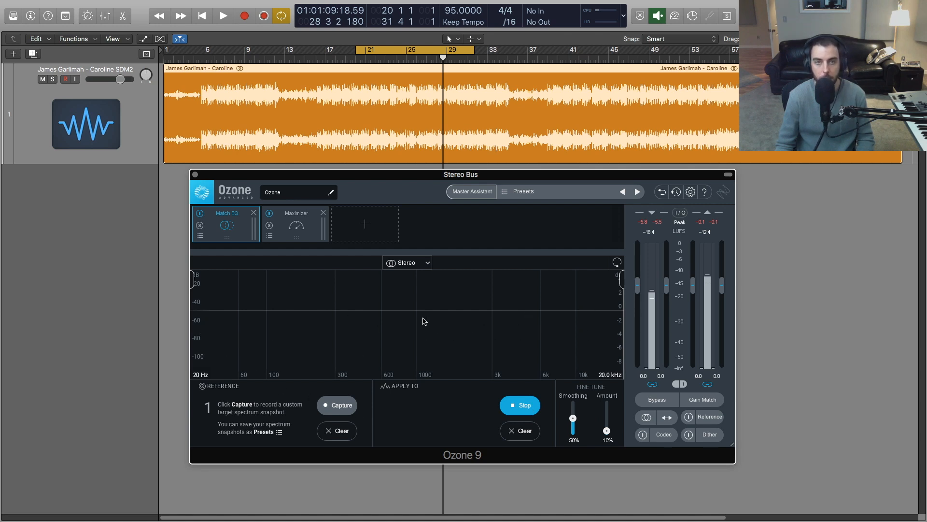
key("space")
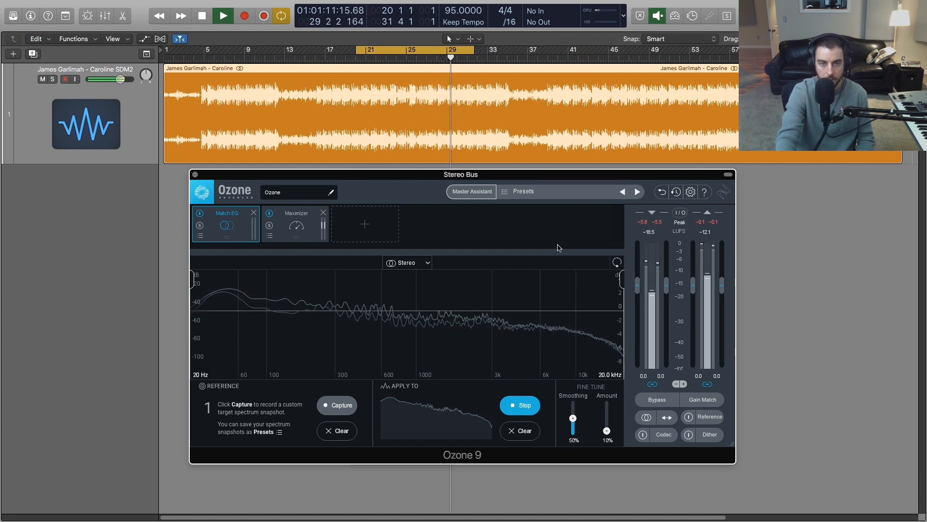
key("space")
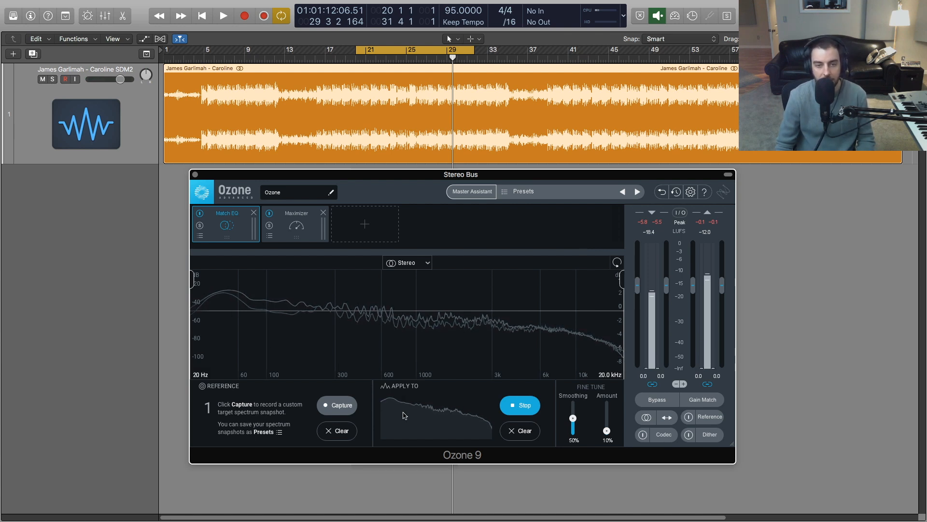
left_click(516, 404)
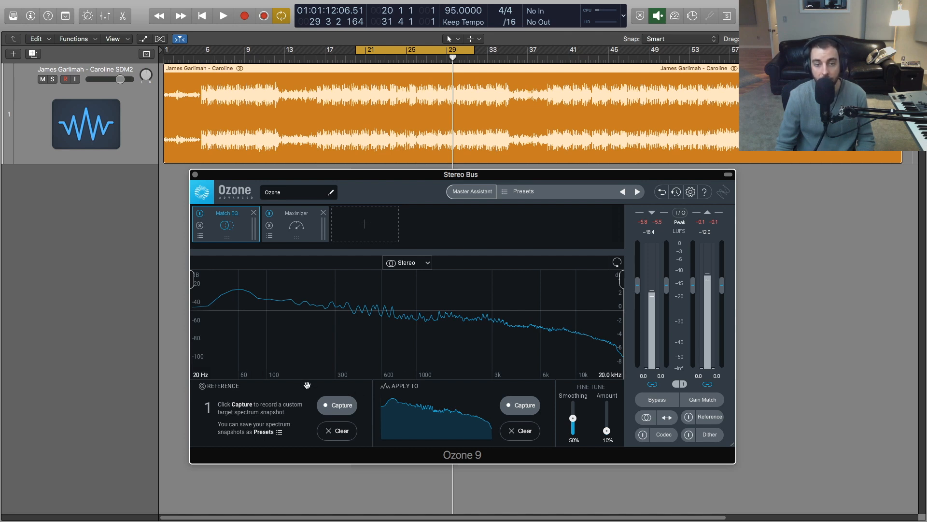
Switch monitoring to the reference track and capture its spectrum as the Match EQ Reference snapshot during playback
left_click(688, 420)
left_click(694, 421)
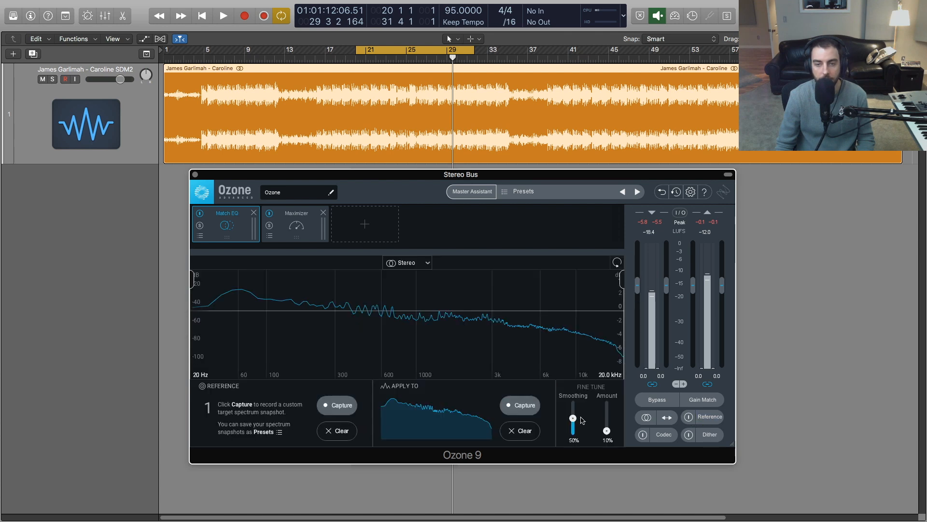
left_click(688, 416)
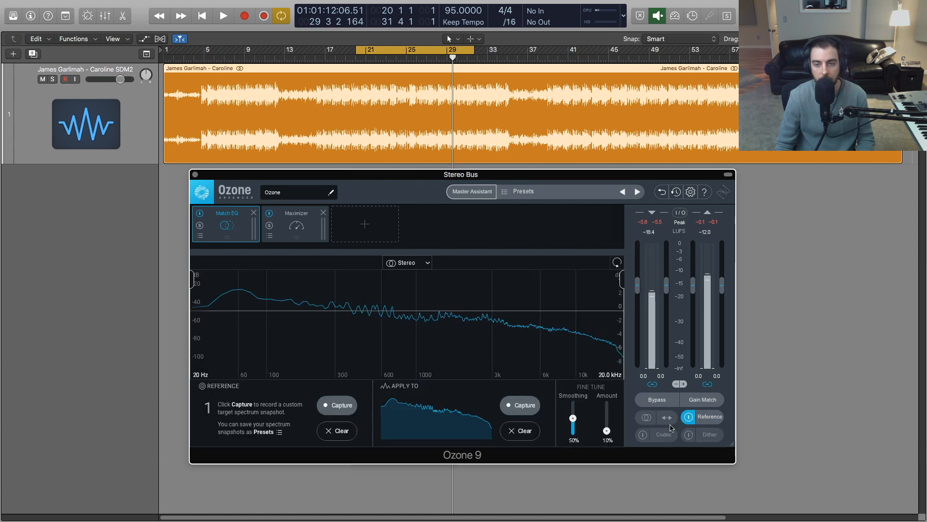
left_click(337, 407)
key("space")
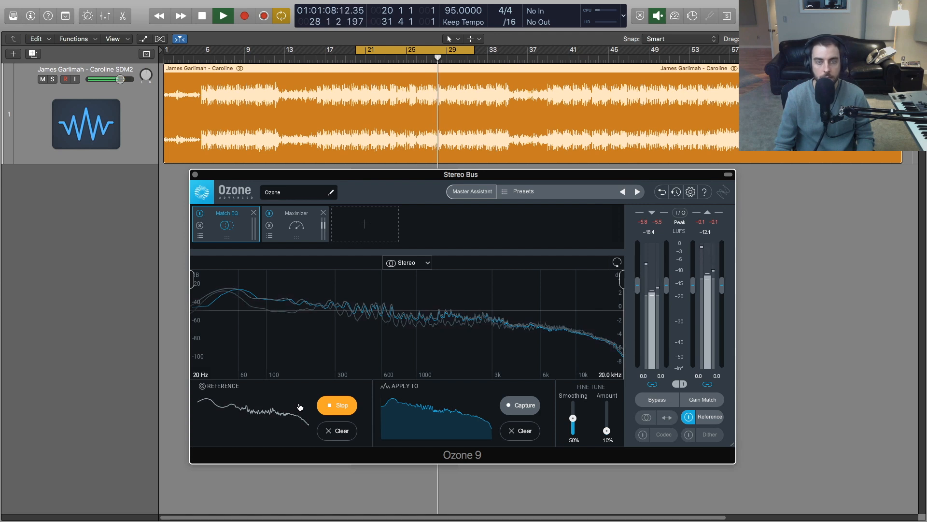
left_click(337, 411)
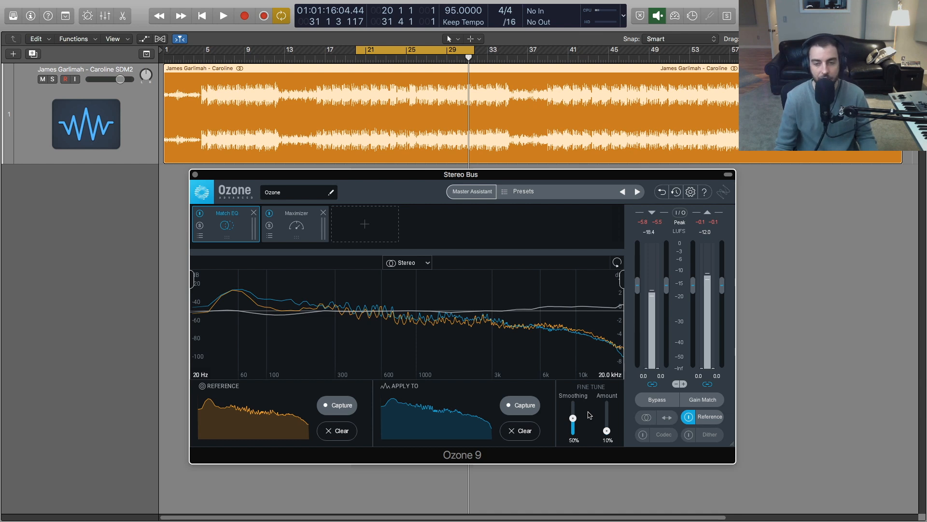
Try the matched curve at 0% Smoothing, and settle on 52% Smoothing with the Amount at 0%
left_click_drag(576, 416, 574, 453)
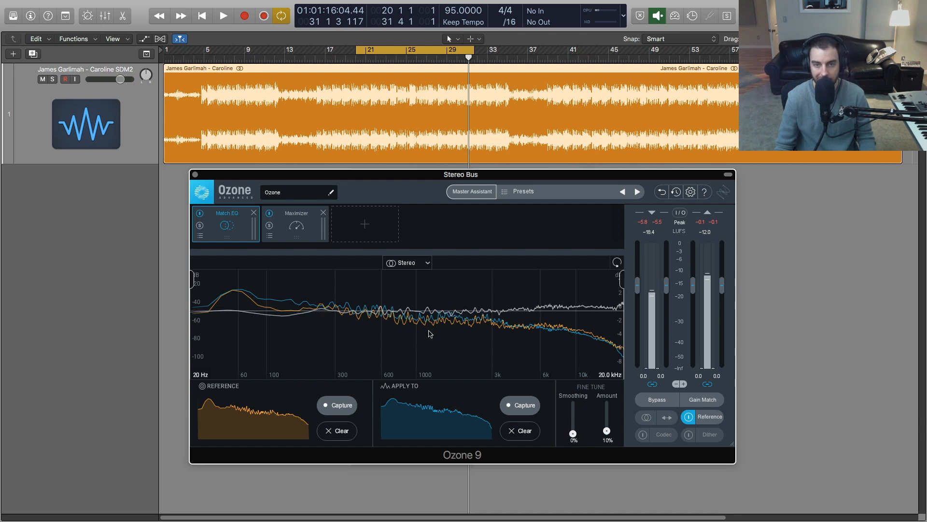
mouse_move(573, 435)
left_mouse_down()
mouse_move(574, 421)
mouse_move(574, 434)
left_mouse_up()
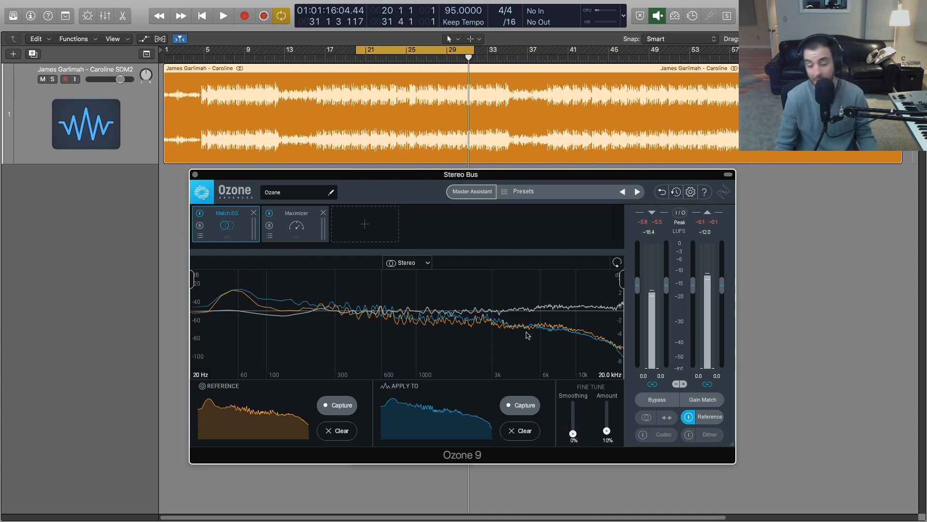
left_click_drag(574, 434, 610, 444)
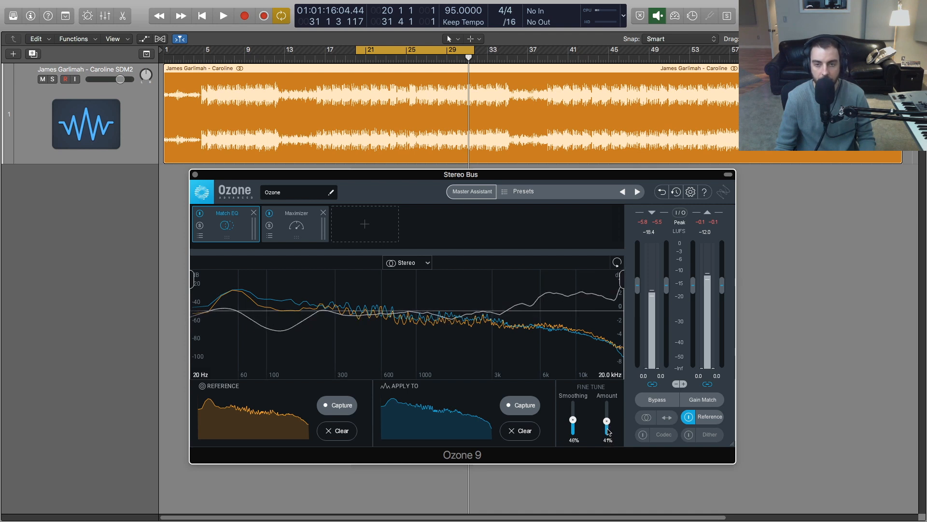
left_click_drag(573, 421, 574, 420)
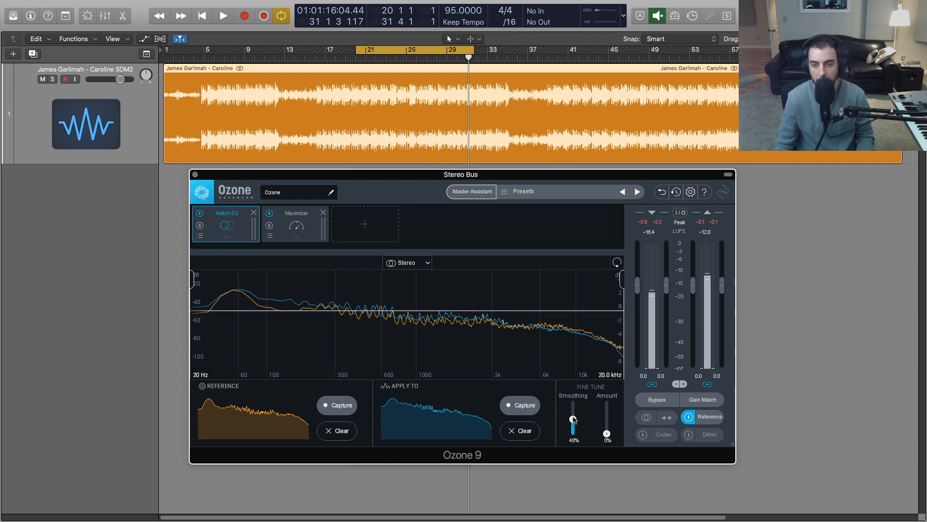
Switch monitoring back to the song and, during playback, raise the Match EQ Amount to 100% and reduce it to 52%
left_click(689, 416)
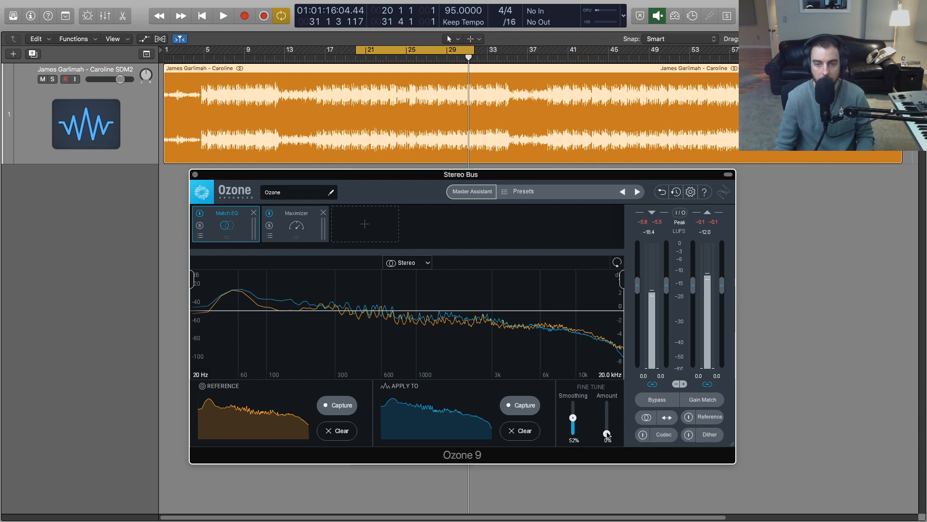
key("space")
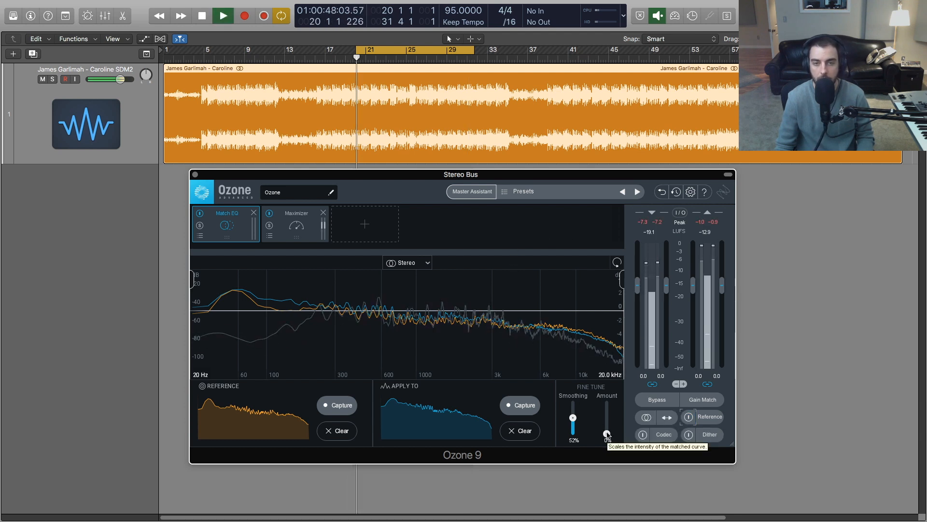
left_click_drag(607, 433, 608, 409)
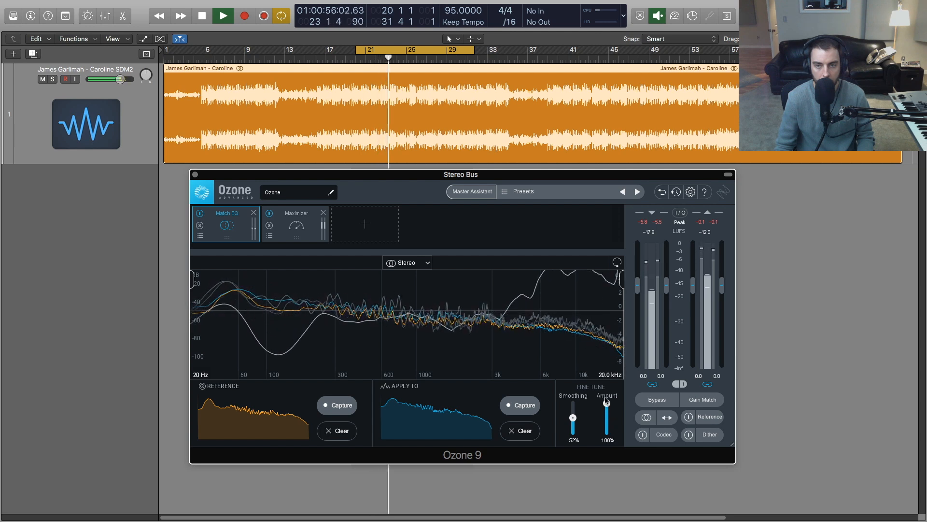
mouse_move(606, 402)
left_mouse_down()
mouse_move(608, 429)
mouse_move(607, 417)
left_mouse_up()
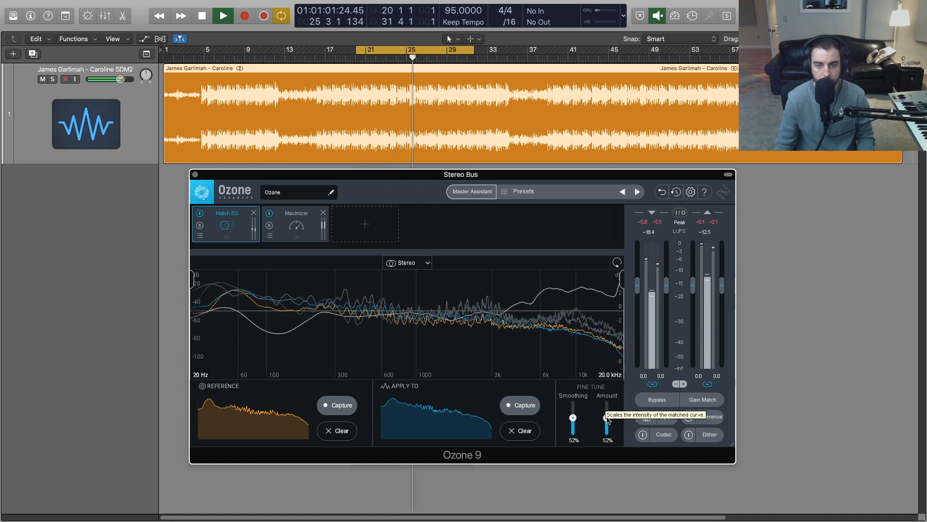
key("space")
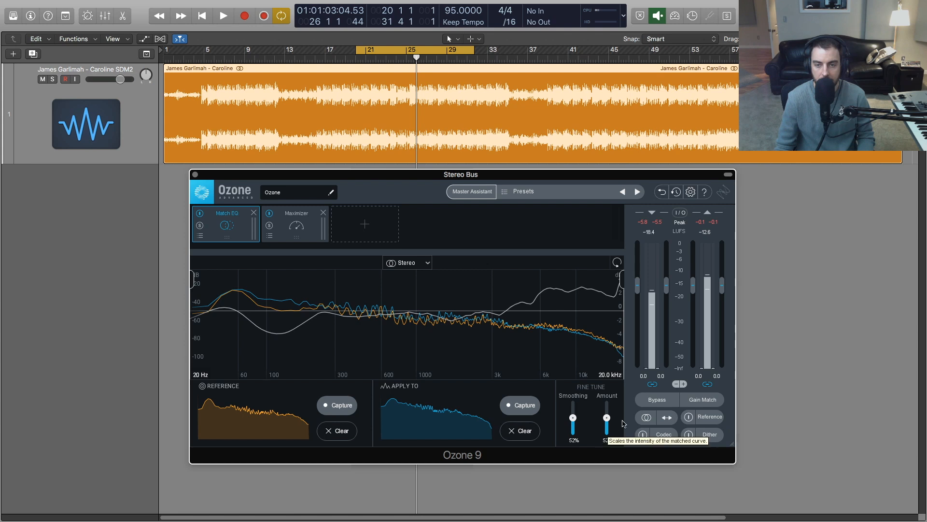
Compare the song with the reference during playback, trying the Match EQ Amount at 62% and settling on 41%
left_click(689, 418)
key("space")
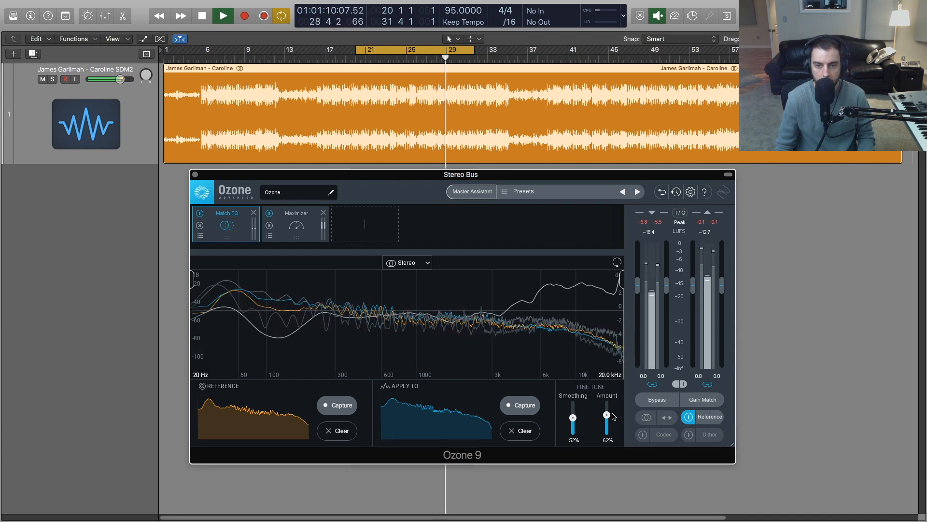
left_click(688, 418)
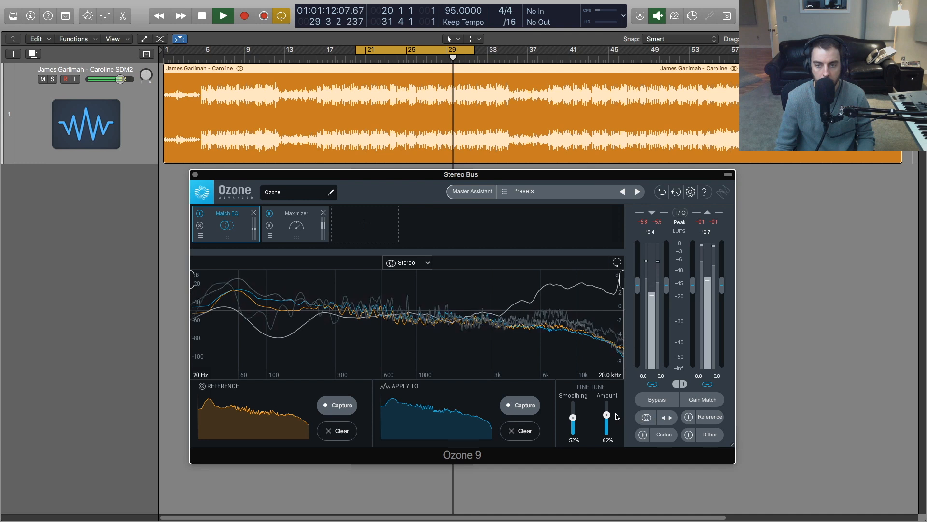
left_click_drag(601, 420, 619, 425)
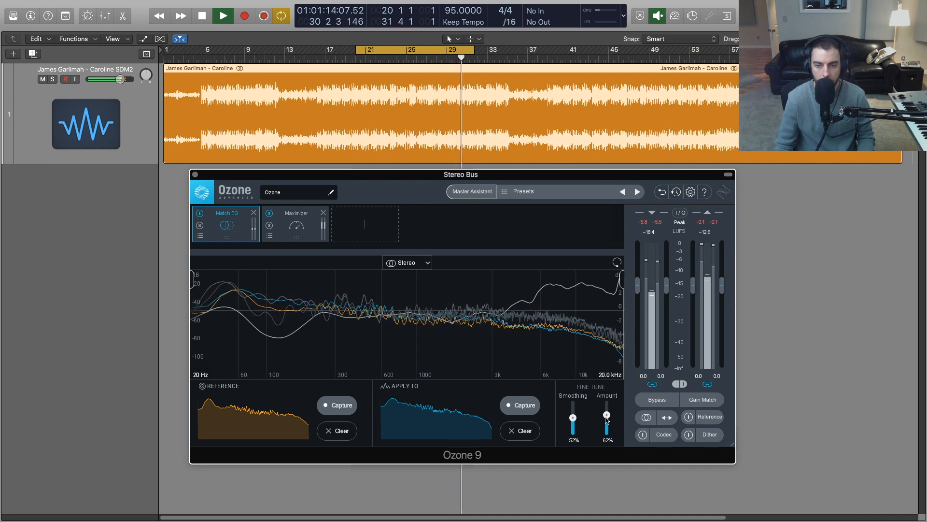
left_click(689, 417)
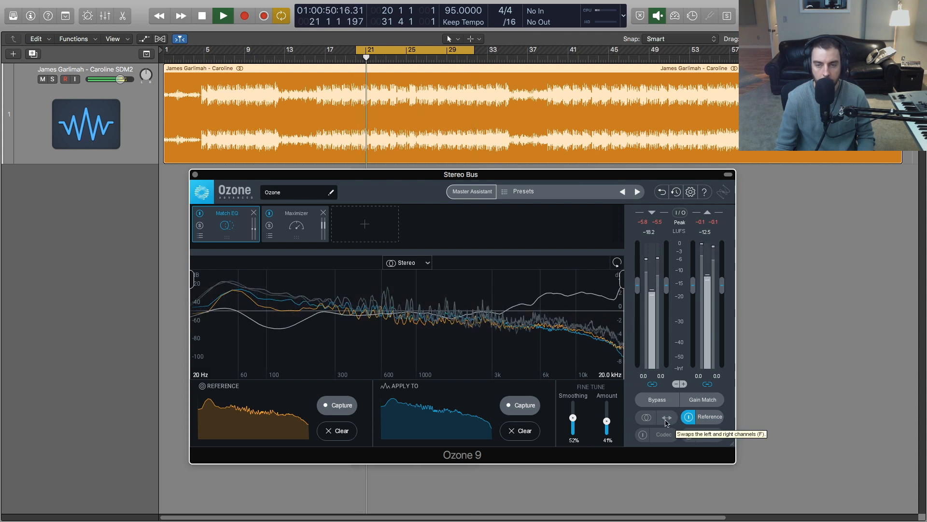
left_click(690, 418)
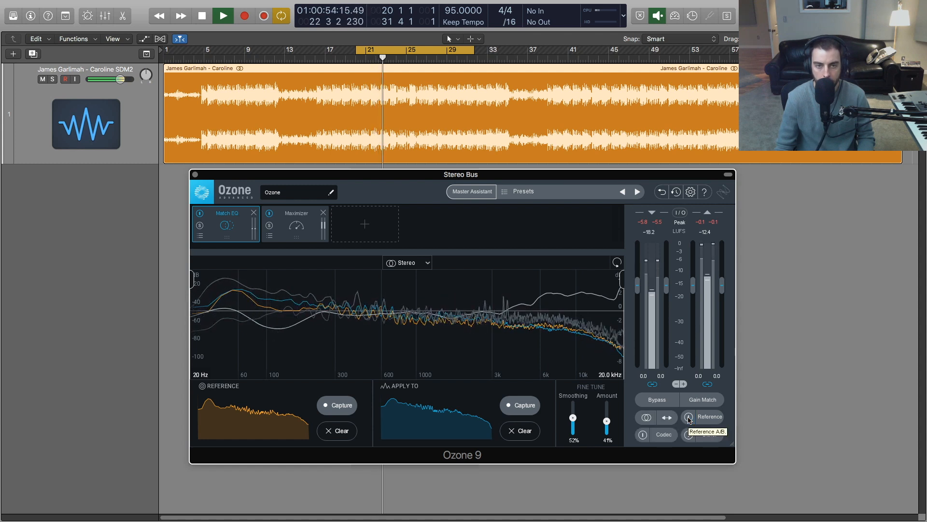
key("space")
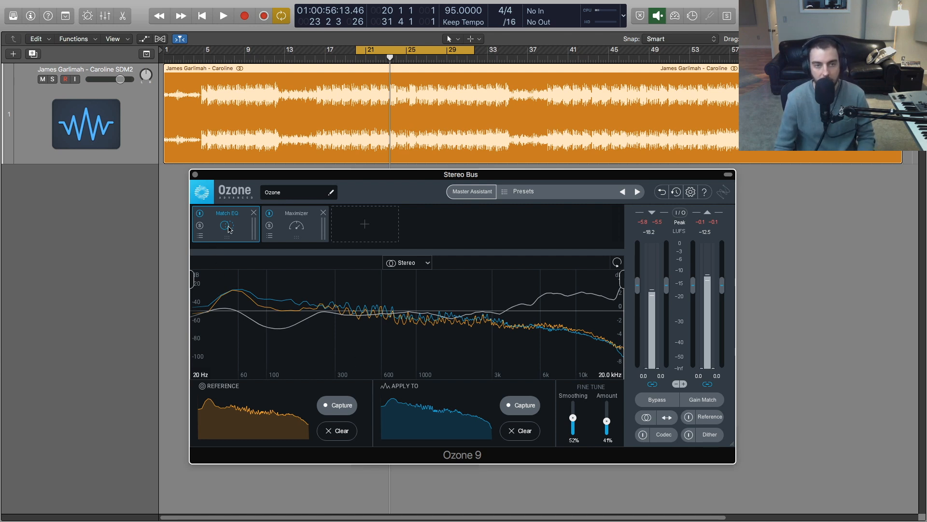
Audition the song with Match EQ bypassed against the reference, and re-enable Match EQ to hear the difference
key("space")
left_click(200, 213)
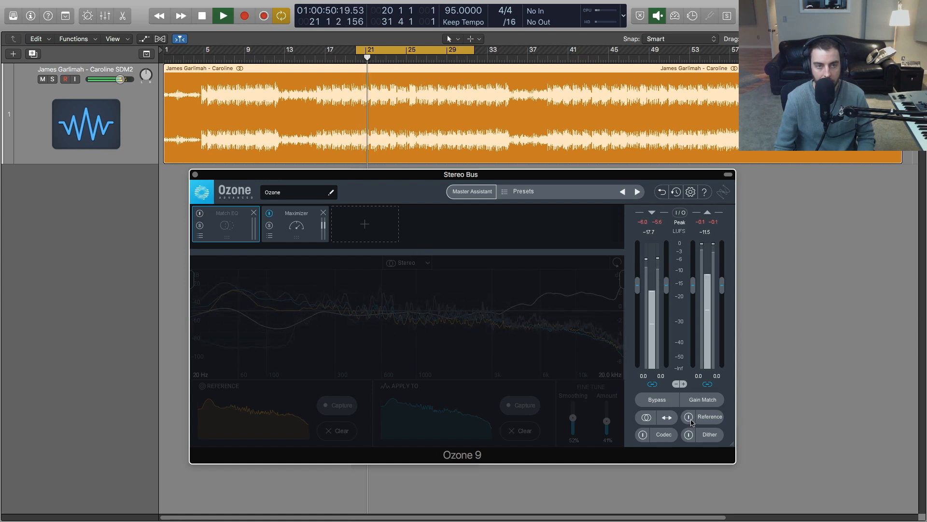
left_click(689, 417)
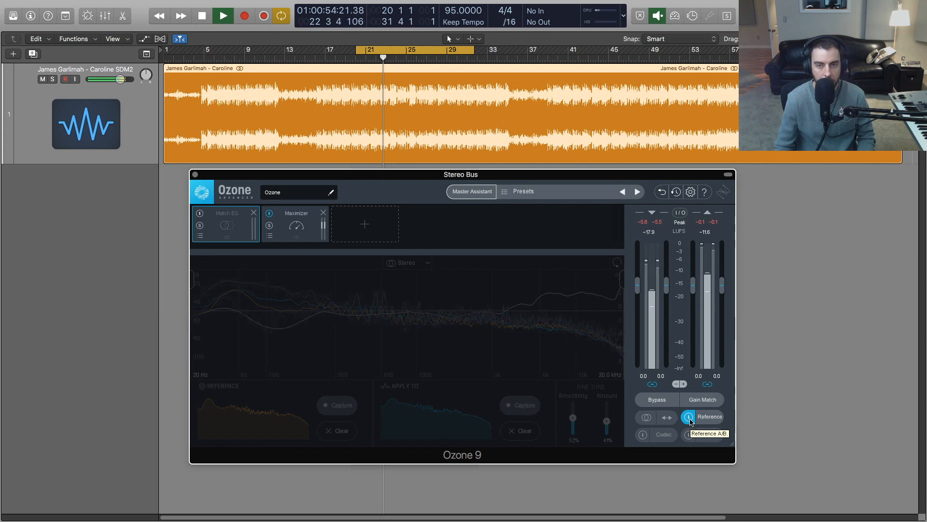
left_click(689, 418)
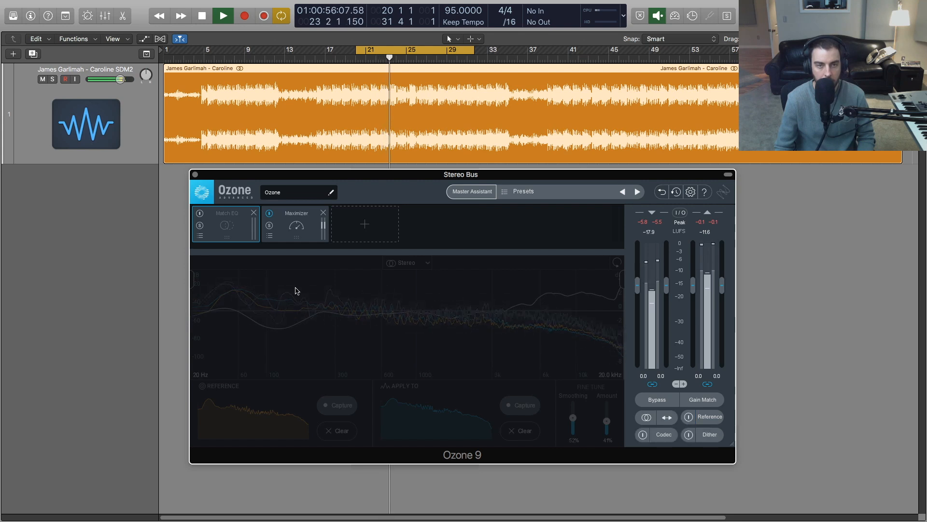
left_click(199, 214)
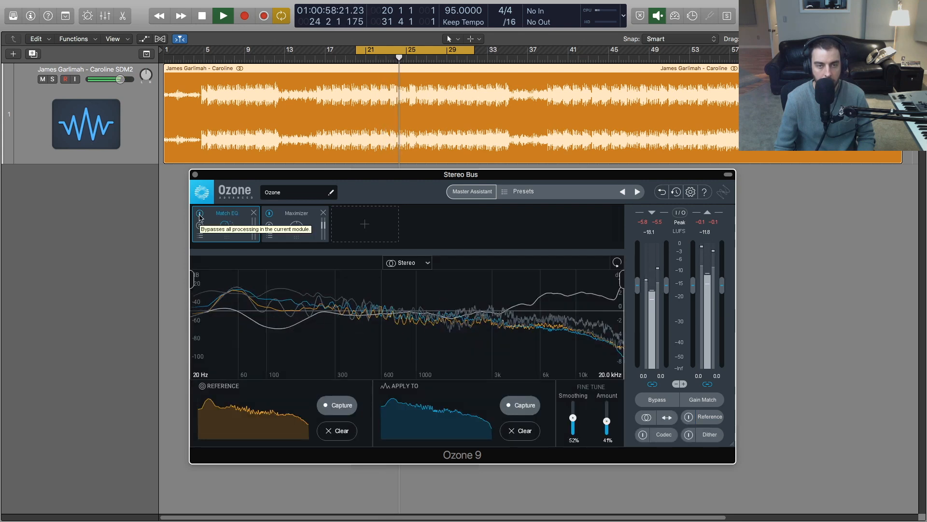
key("space")
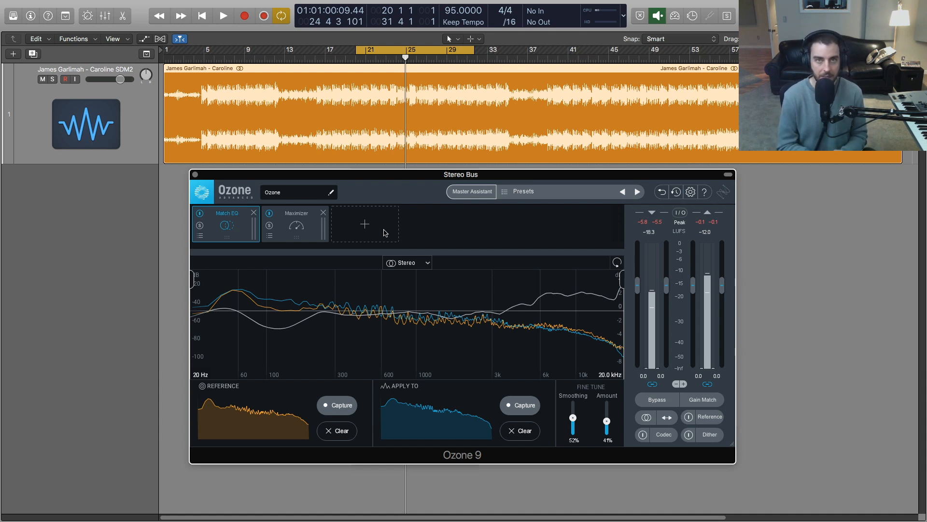
Set Match EQ Smoothing to 0%, try the Amount at 100%, and reduce the Amount to 27%
left_click_drag(573, 417, 573, 433)
left_click_drag(607, 421, 607, 404)
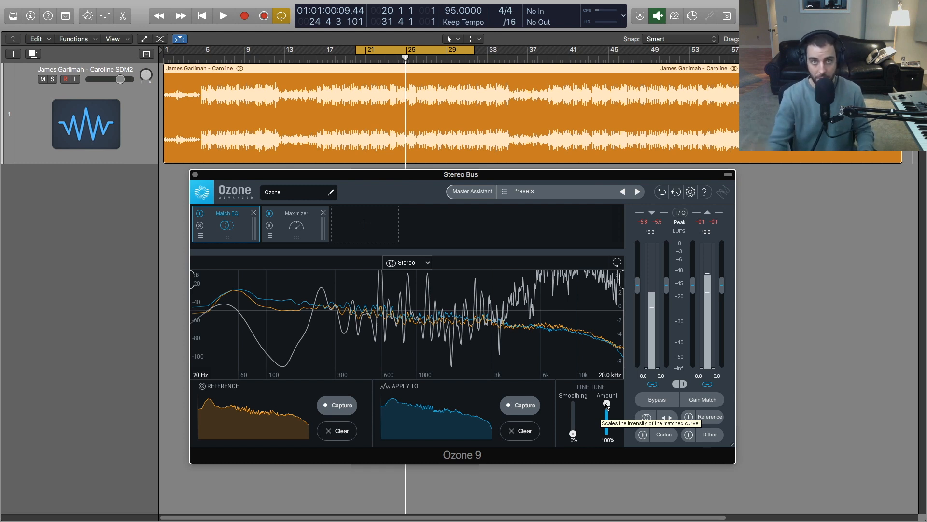
left_click_drag(607, 405, 607, 425)
left_click(129, 304)
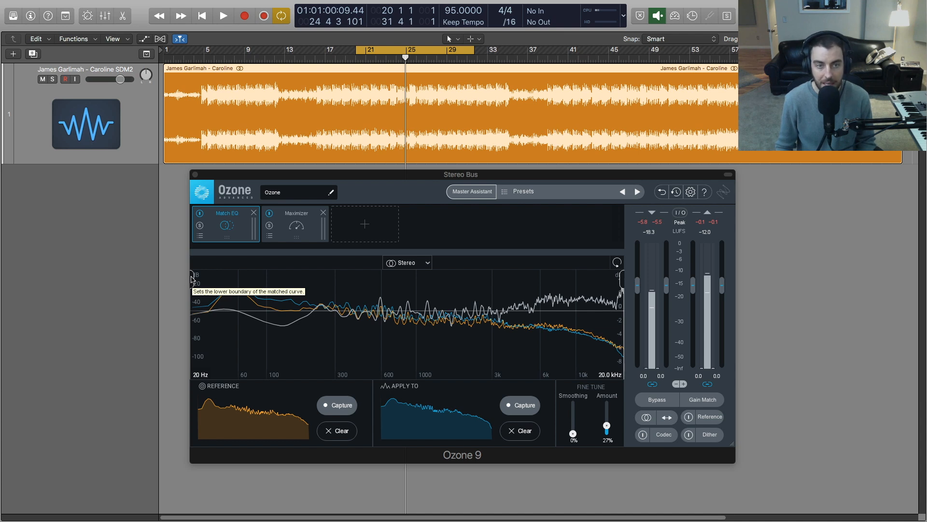
Try the matched curve's lower boundary at 94 Hz and 182 Hz, and return it to 20 Hz
mouse_move(192, 279)
left_mouse_down()
mouse_move(314, 287)
mouse_move(250, 292)
mouse_move(263, 292)
left_mouse_up()
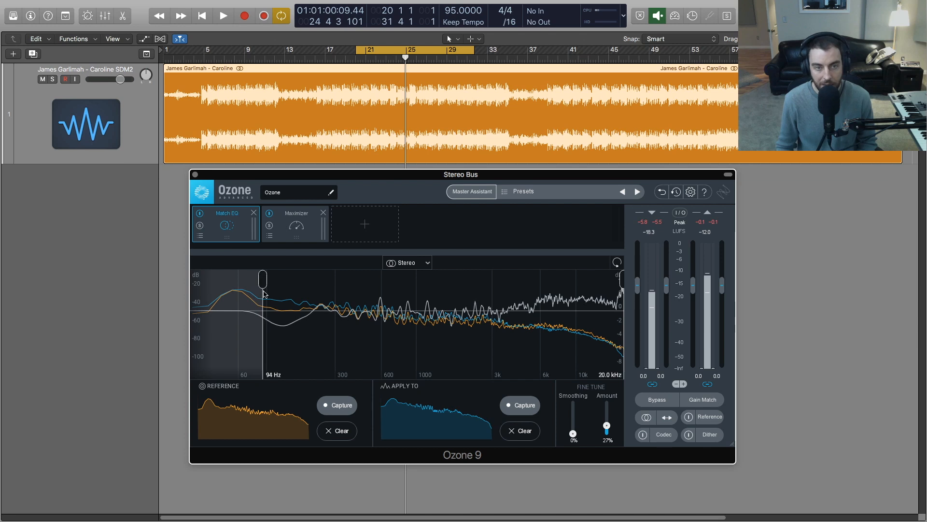
left_click_drag(262, 287, 303, 285)
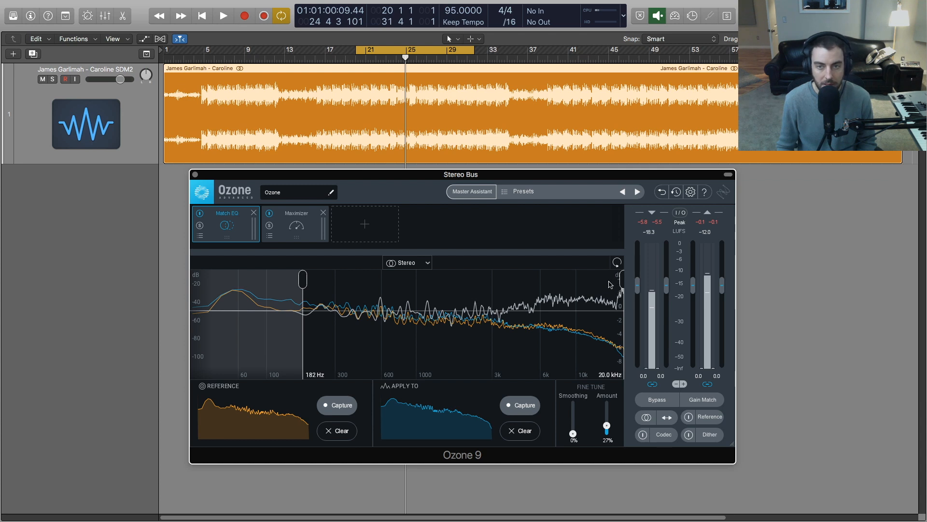
mouse_move(621, 282)
left_mouse_down()
mouse_move(434, 287)
mouse_move(622, 280)
left_mouse_up()
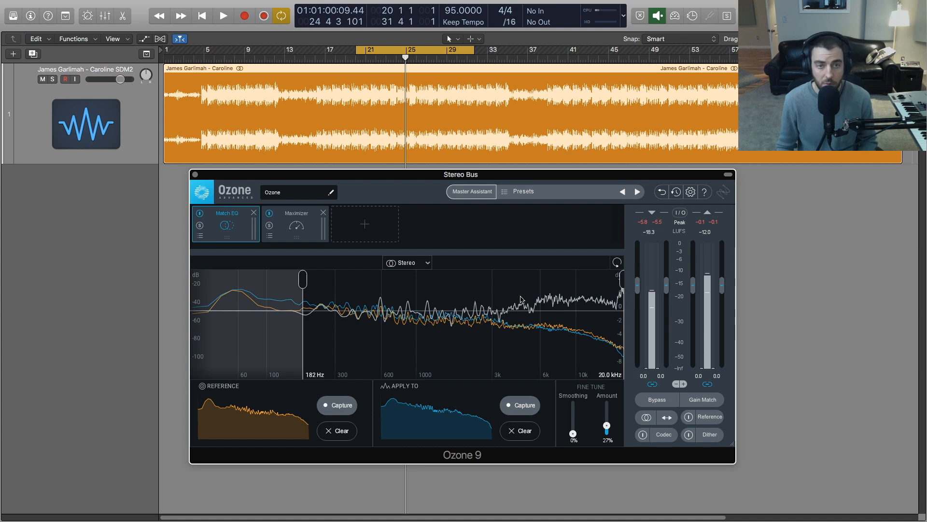
left_click_drag(303, 279, 192, 279)
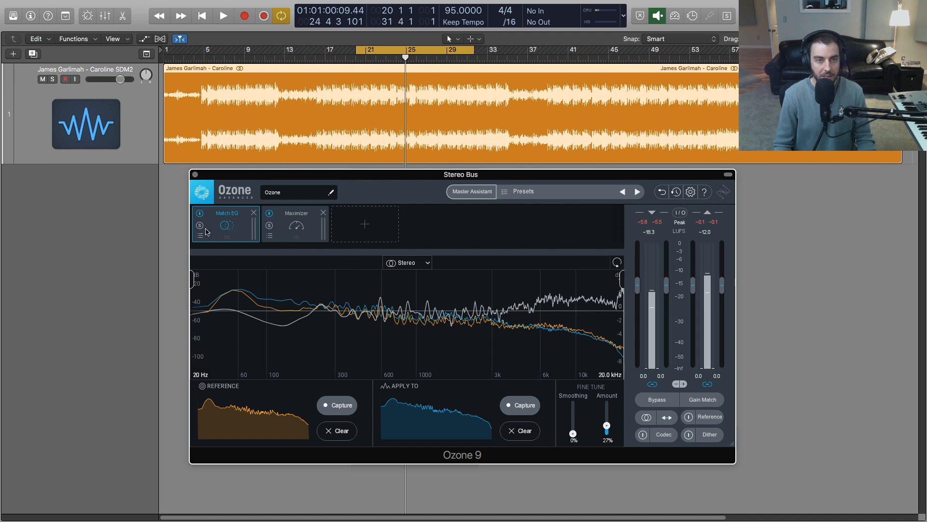
Save the current Match EQ settings as a new preset named with the artist's first name followed by "Album", and close the preset manager
left_click(200, 236)
left_click(373, 380)
type("James ")
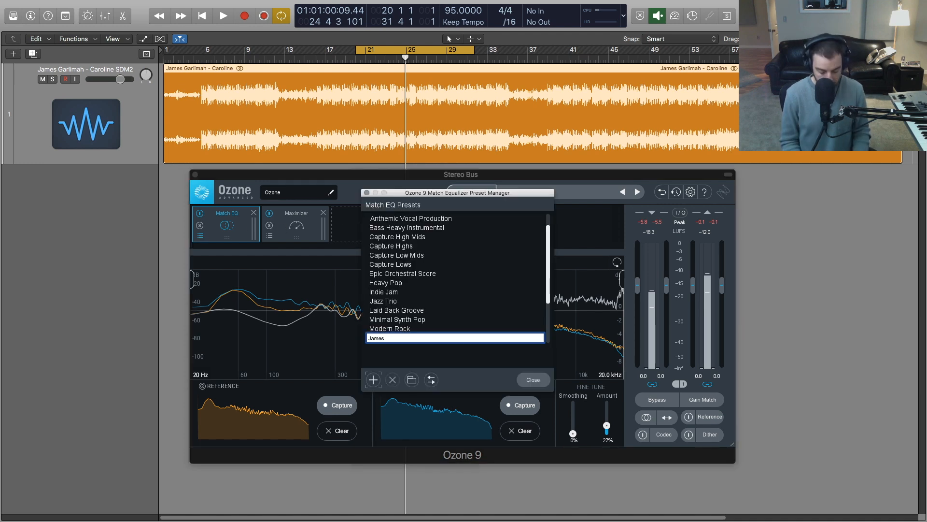
type("Album")
key("Return")
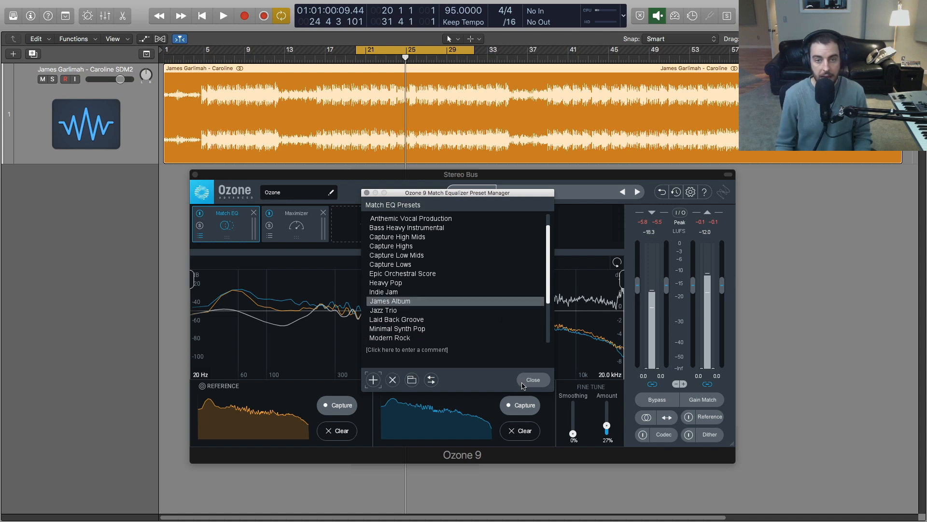
left_click(533, 380)
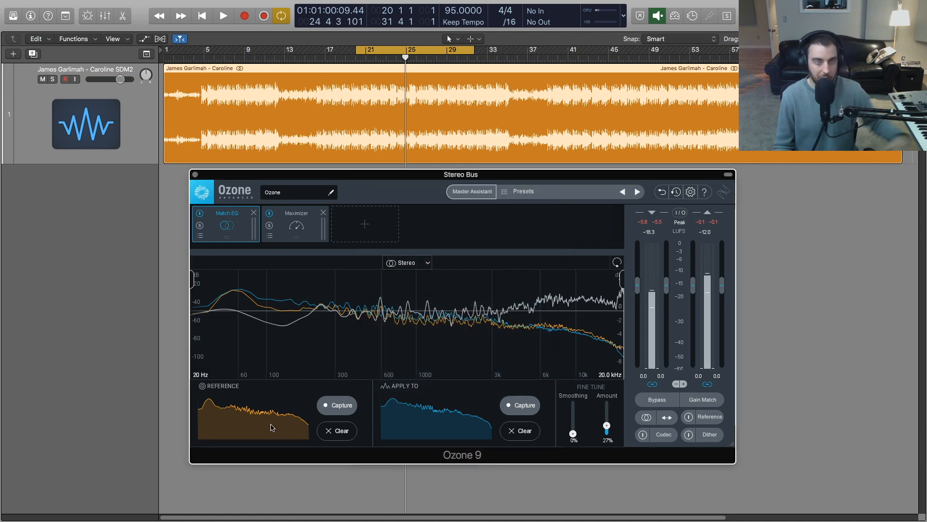